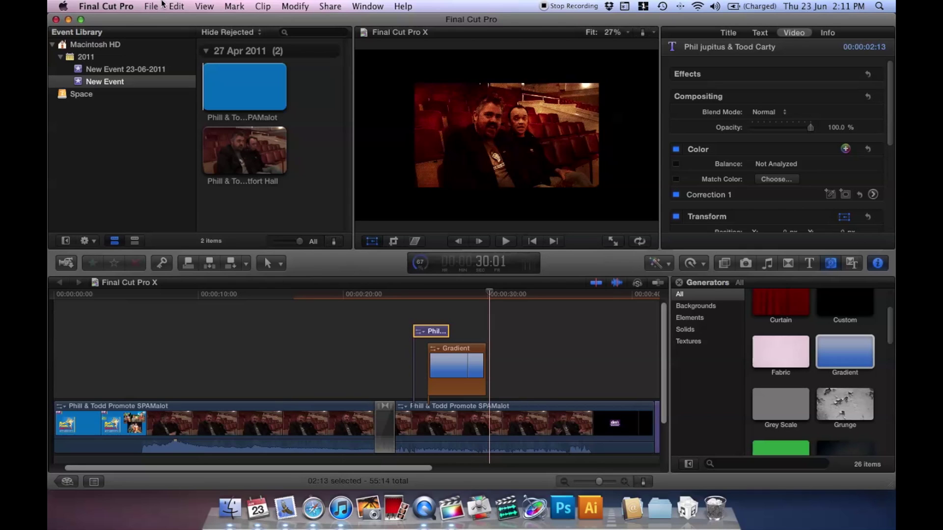
- Choose DVD… from the Share menu to bring up the Create a DVD dialog
click(330, 6)
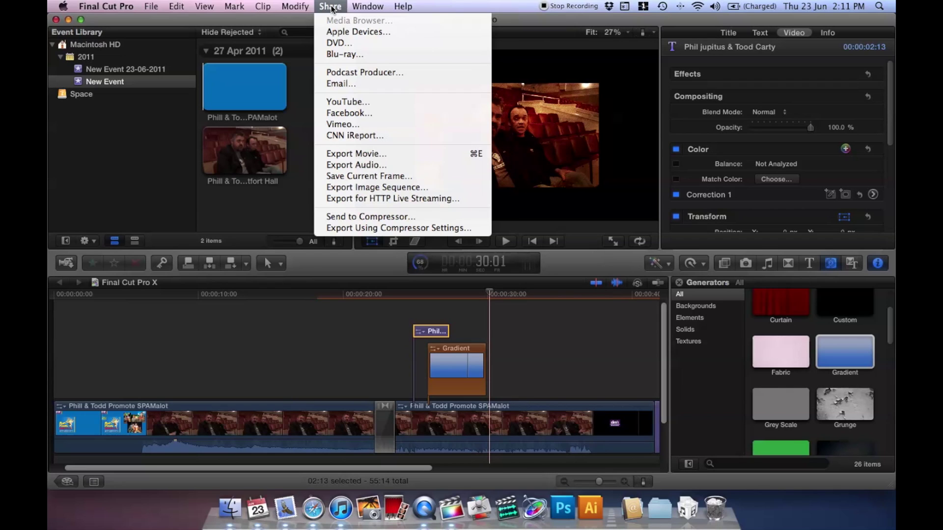
click(376, 46)
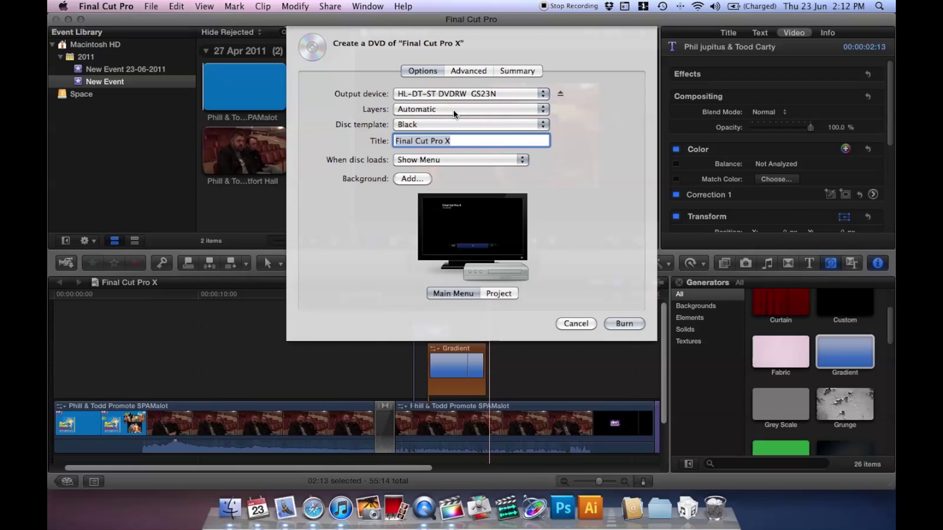
- Switch the disc template from Black to White and check the When disc loads choices
click(442, 124)
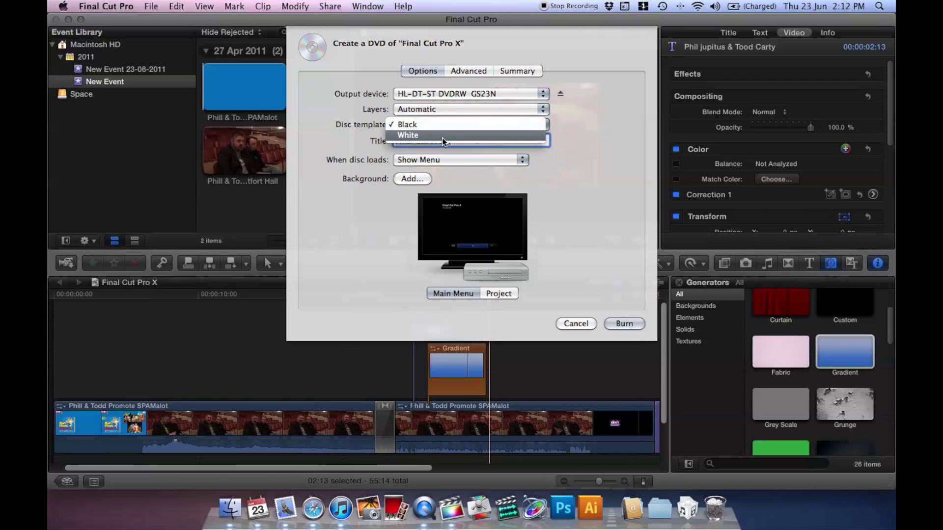
click(442, 136)
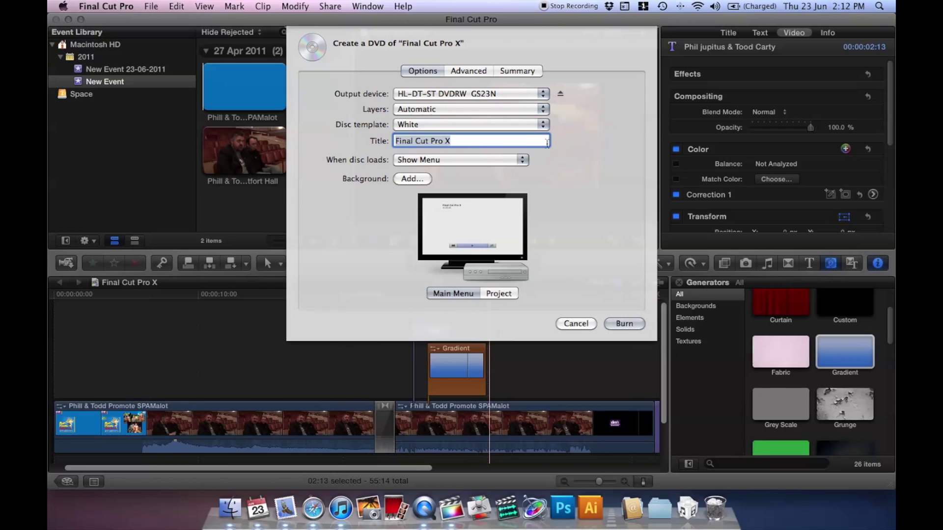
click(495, 161)
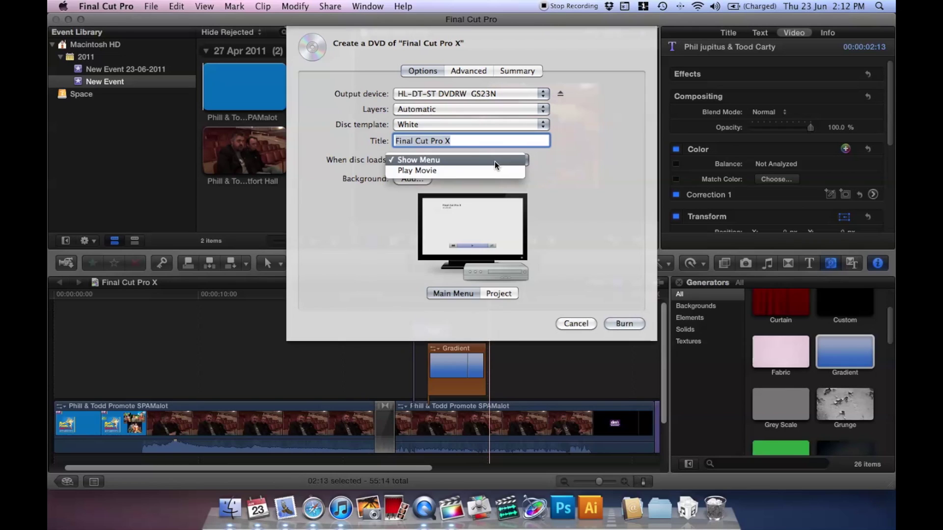
click(565, 160)
click(503, 161)
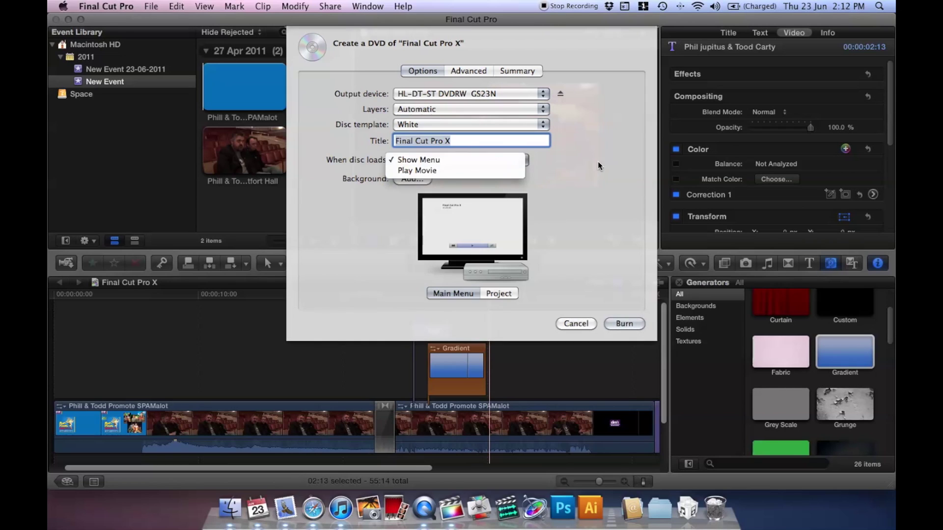
- Keep Show Menu on disc load and choose EYEiC MacBook nobottom from EYEiC Technology > Site Materials > Images as background
click(503, 161)
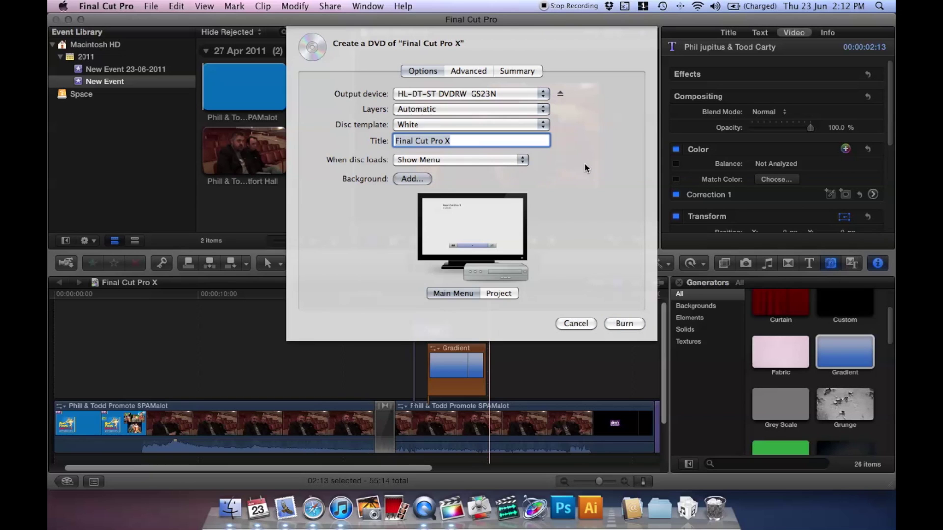
scroll(488, 142, down, 5)
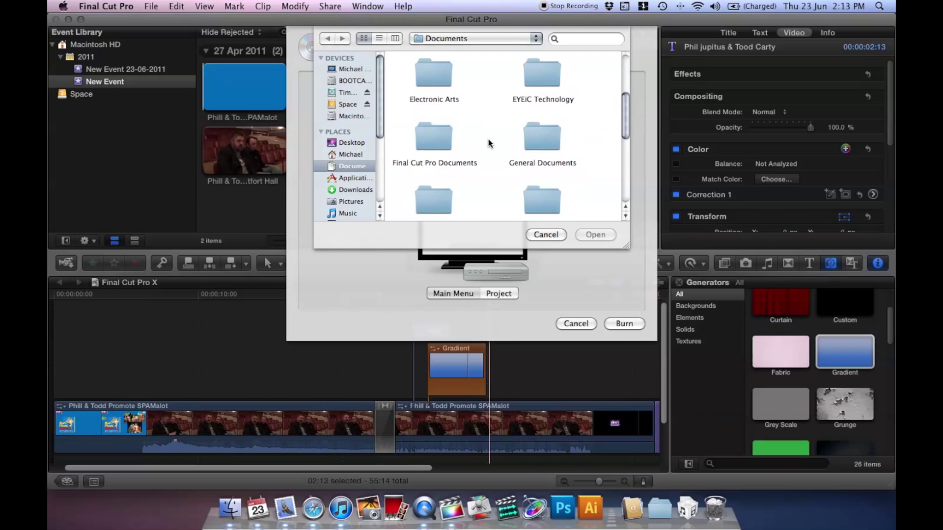
double_click(556, 79)
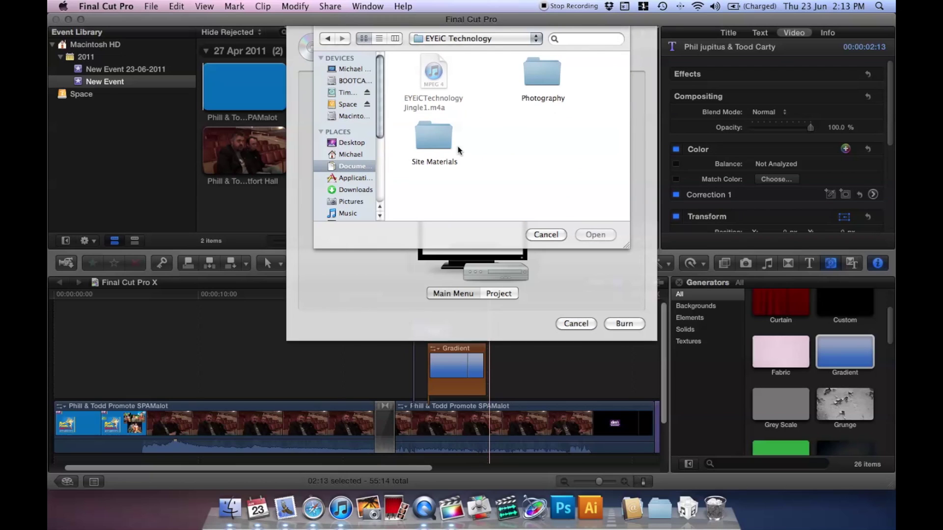
double_click(426, 140)
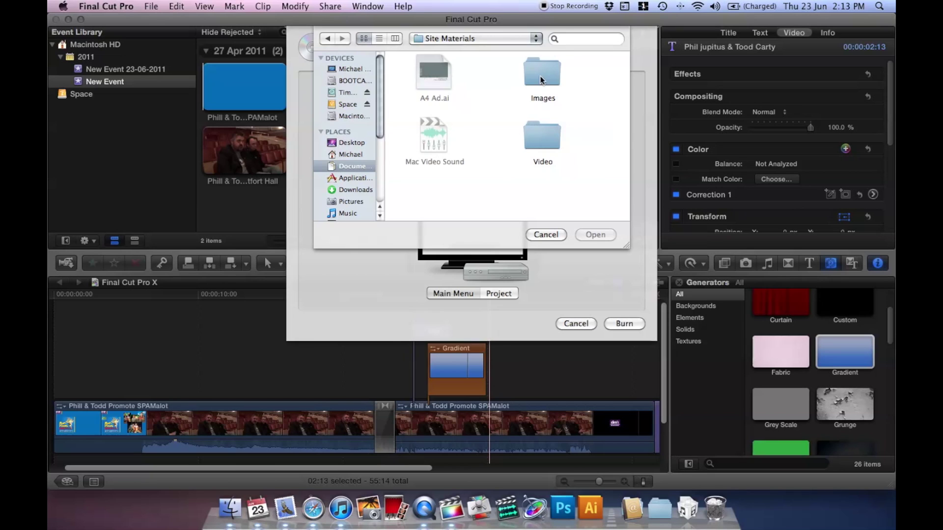
double_click(542, 77)
scroll(536, 119, down, 6)
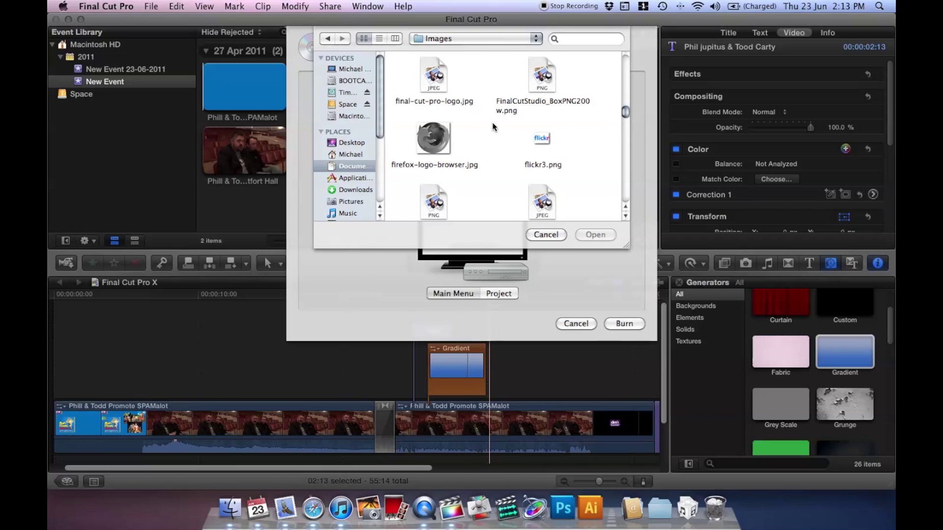
key(e)
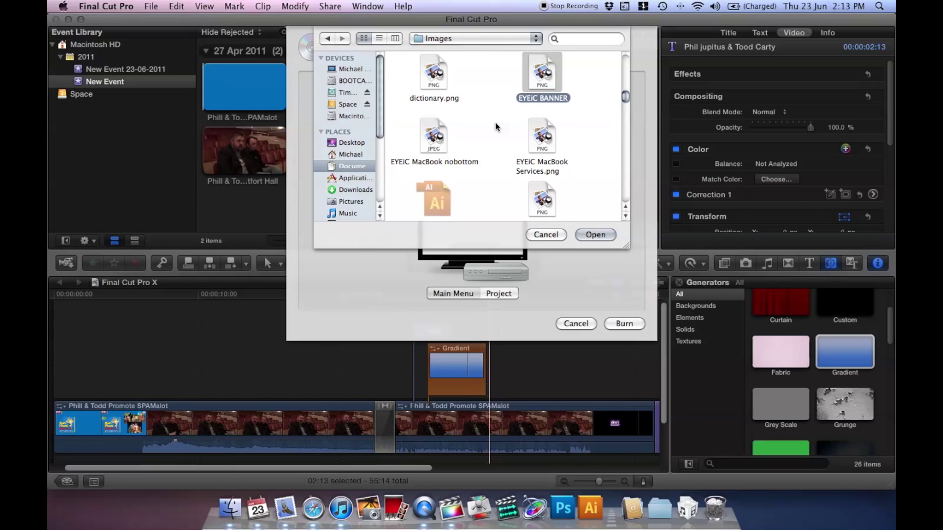
click(438, 136)
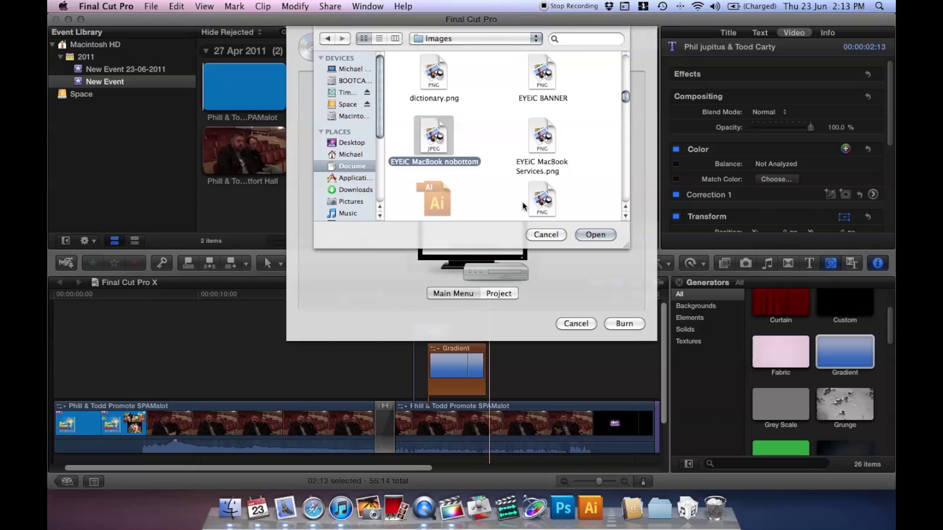
click(596, 234)
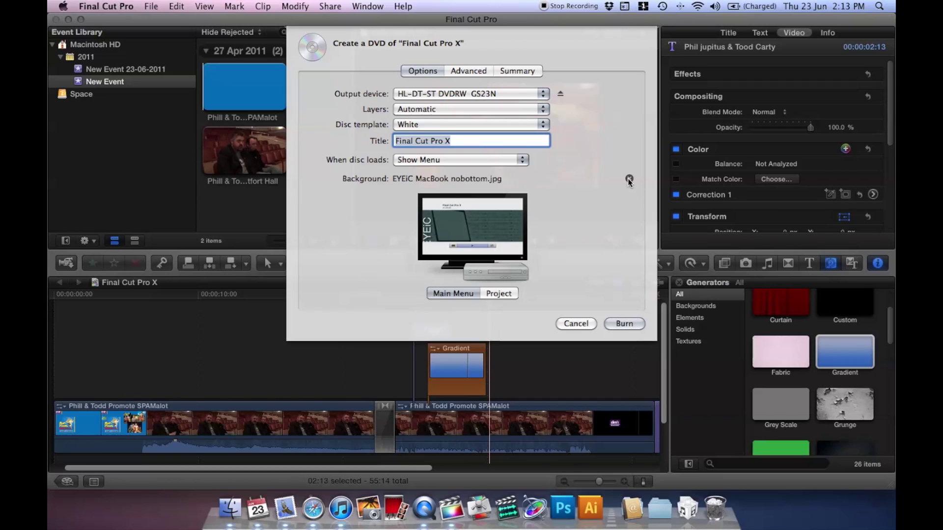
- Preview the project, then switch the preview back to the DVD main menu
click(499, 293)
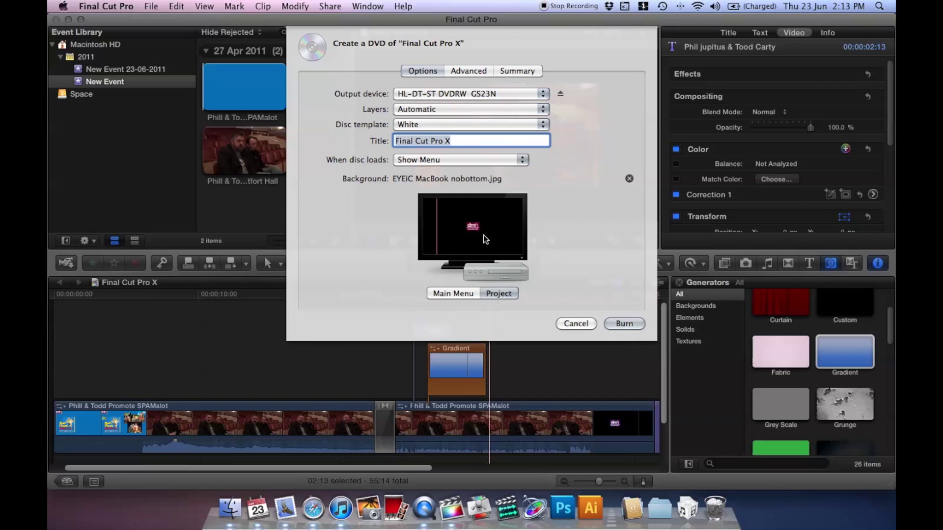
click(453, 294)
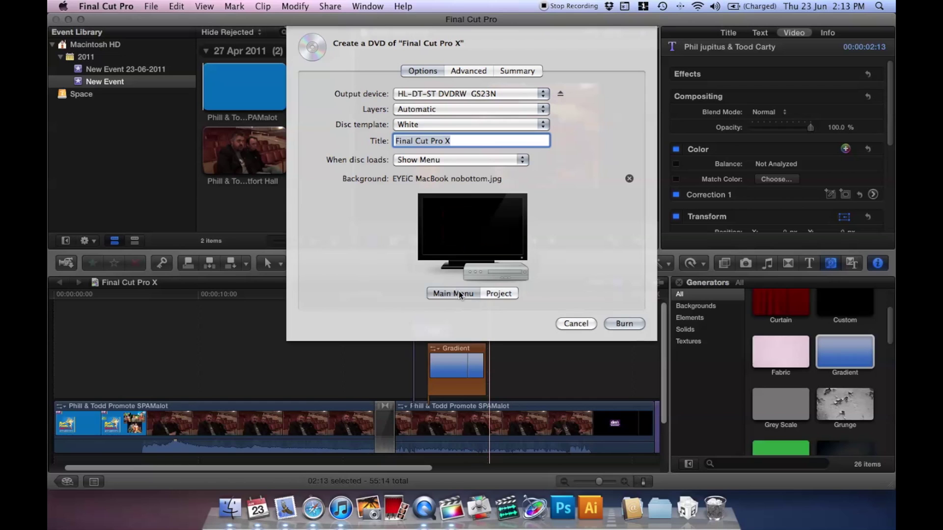
click(471, 70)
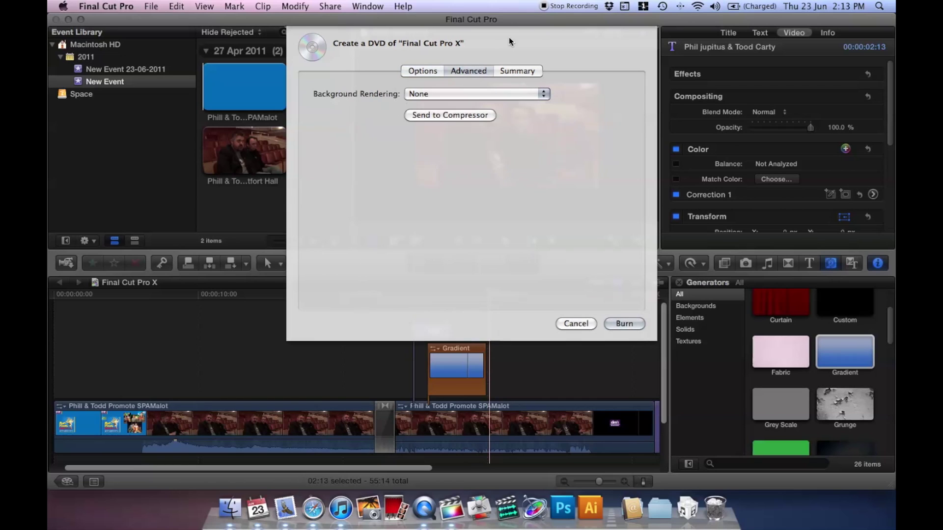
click(530, 90)
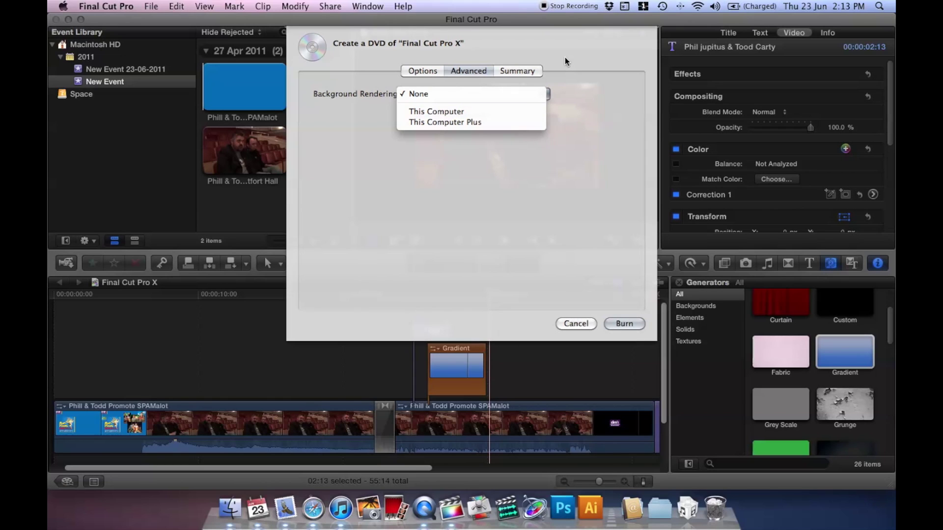
click(565, 57)
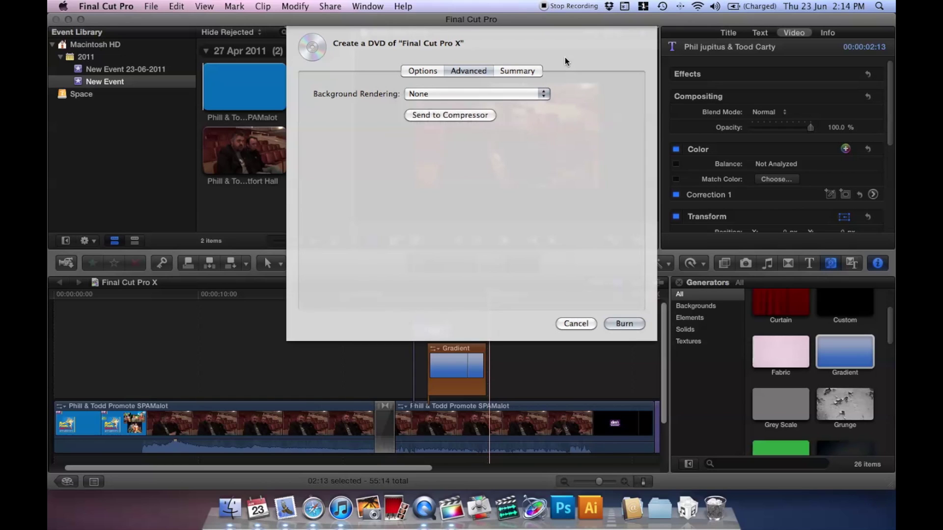
click(518, 70)
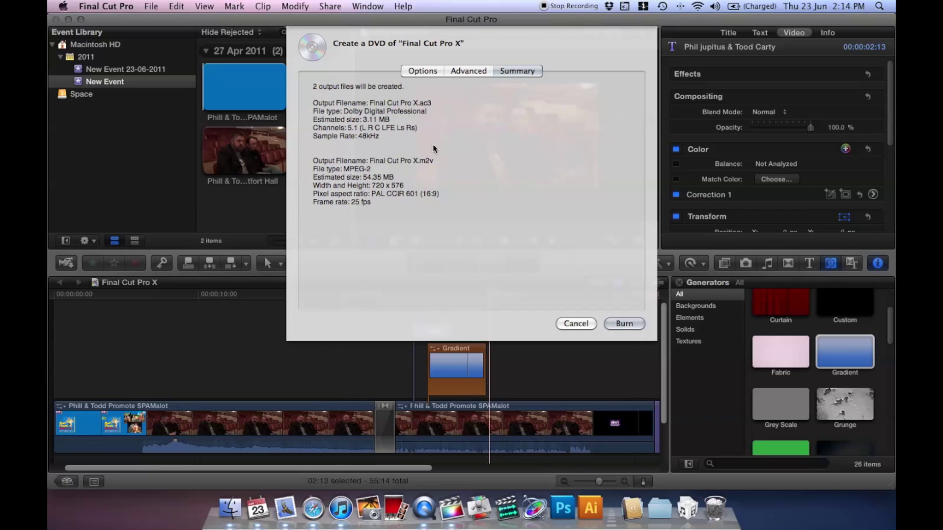
click(420, 70)
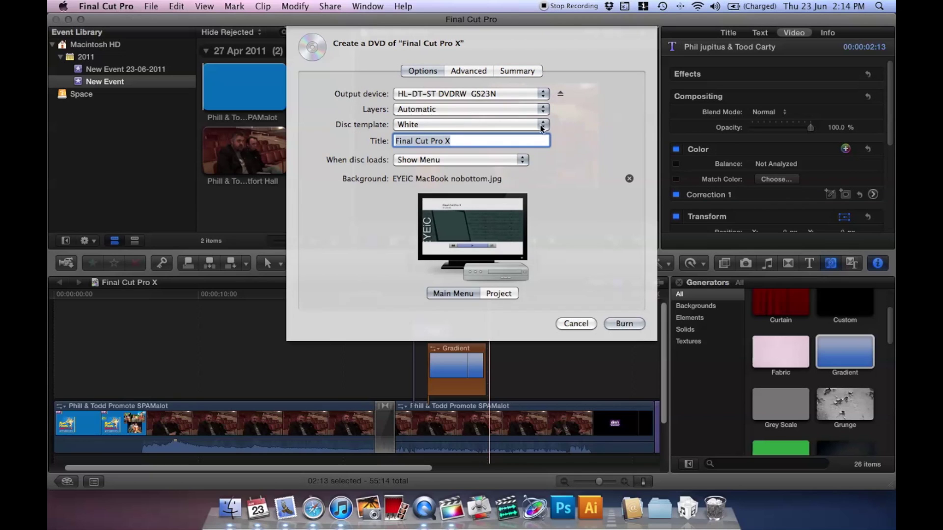
- Return the disc template to Black and cancel the DVD dialog without burning
click(514, 124)
click(514, 123)
click(515, 124)
click(514, 114)
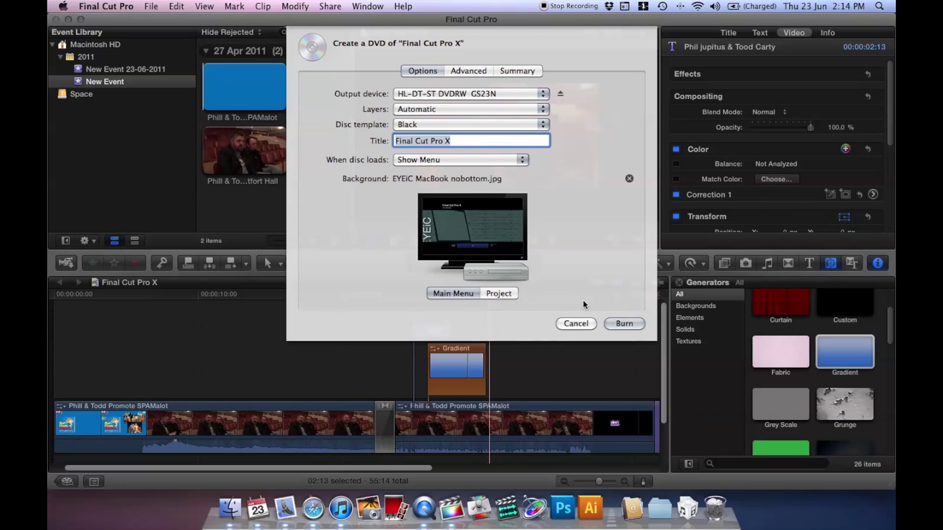
click(576, 324)
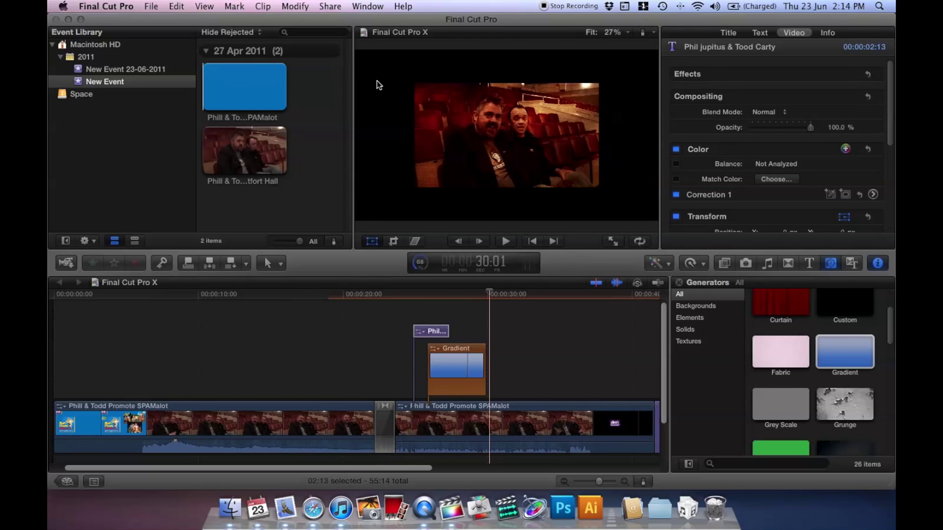
click(330, 7)
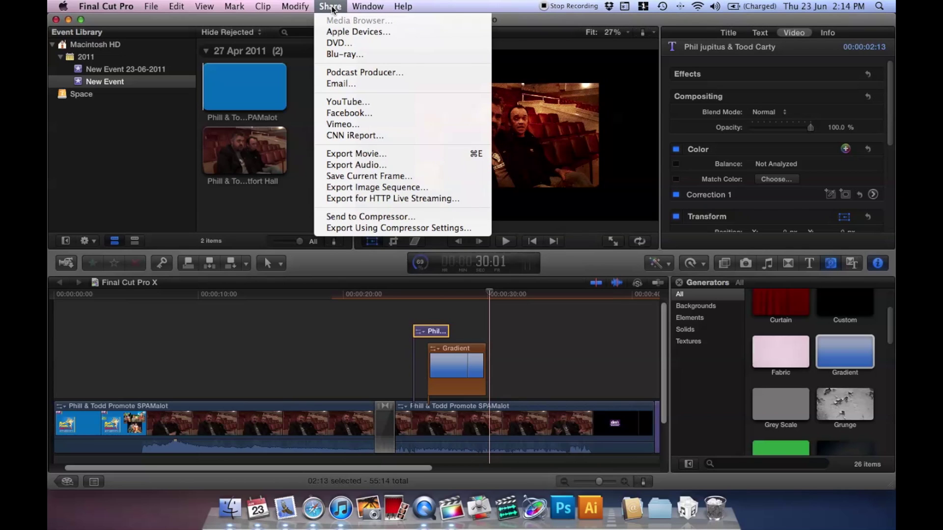
- Start Export Movie from the Share menu, keeping the current export settings
click(417, 155)
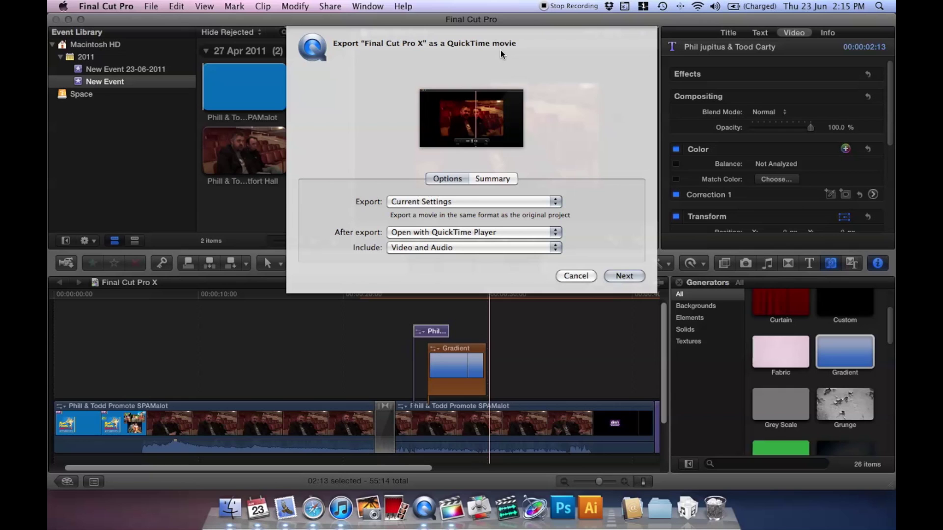
click(473, 203)
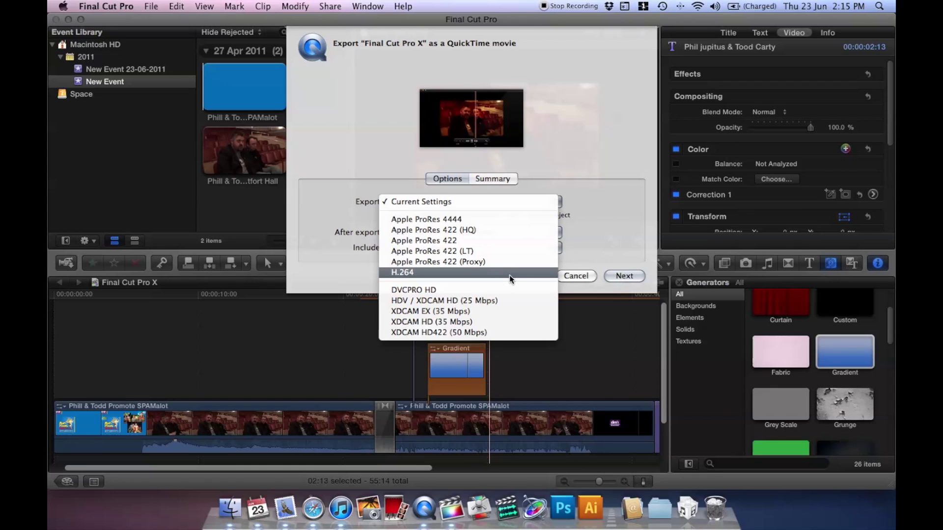
click(569, 201)
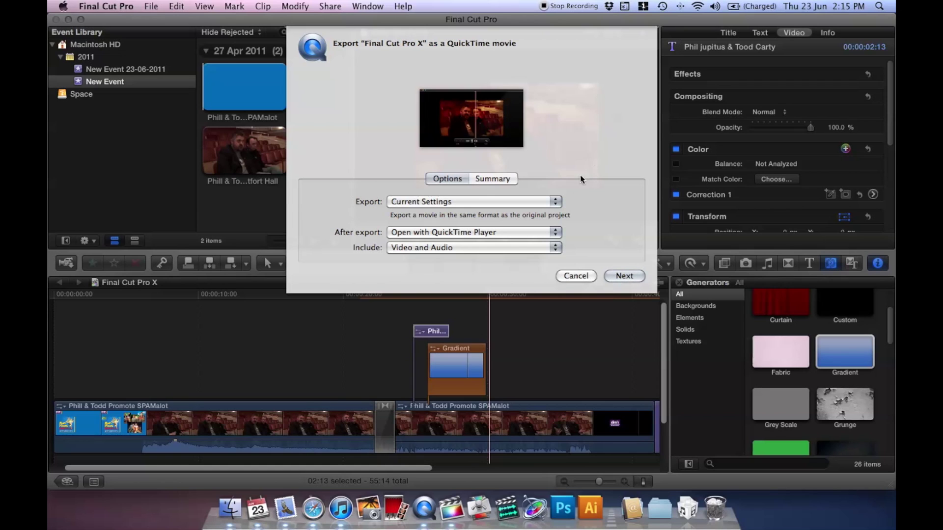
- Keep Open with QuickTime Player as the after-export action and review the Summary and Options tabs
click(550, 234)
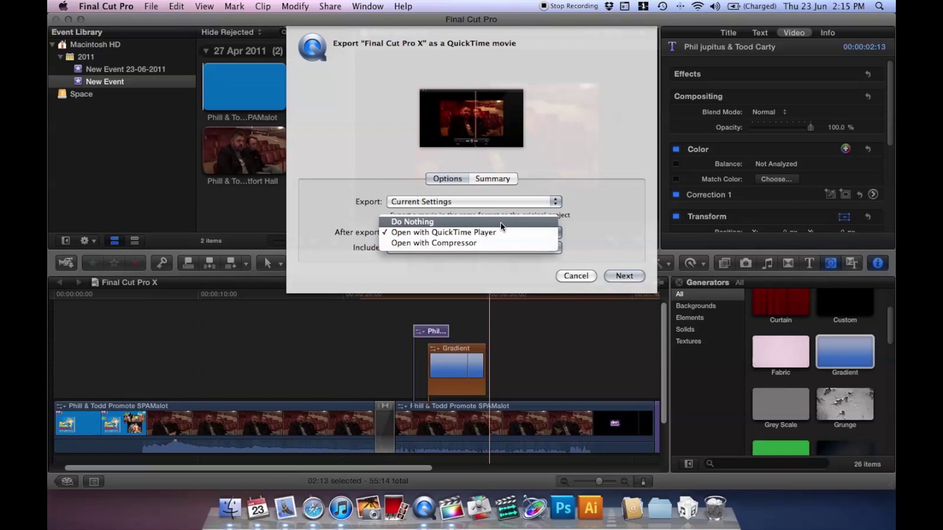
click(600, 228)
click(542, 233)
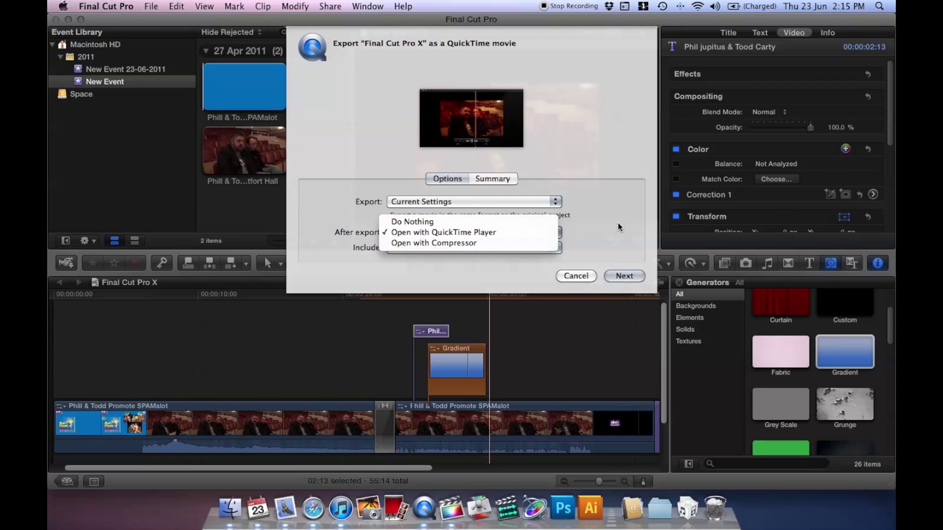
click(603, 219)
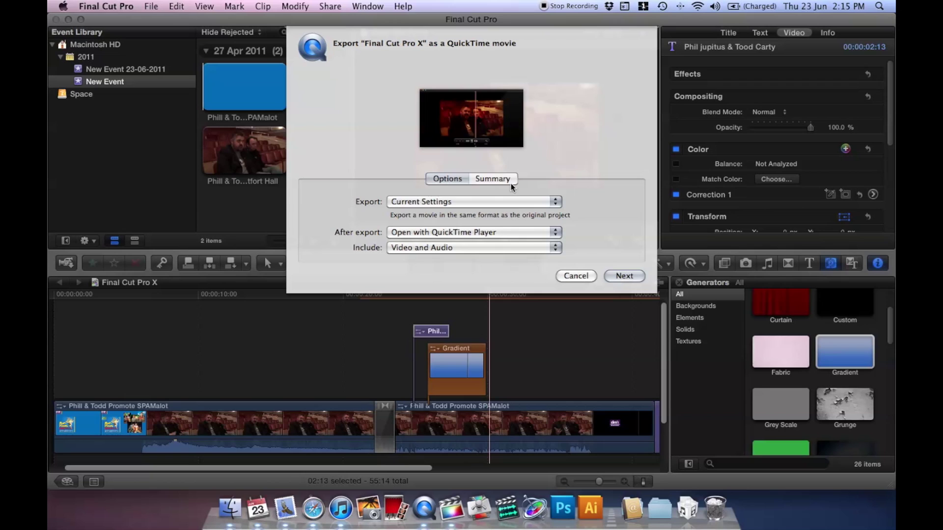
click(494, 179)
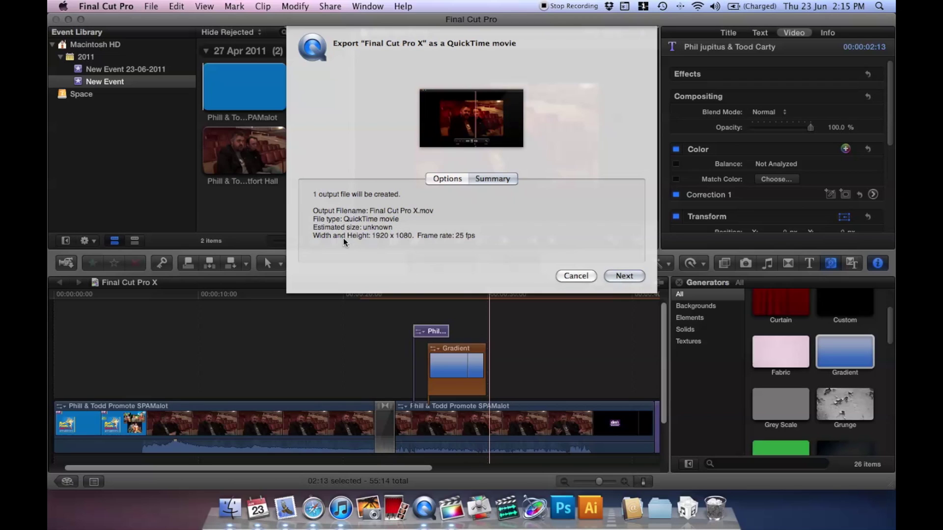
click(458, 181)
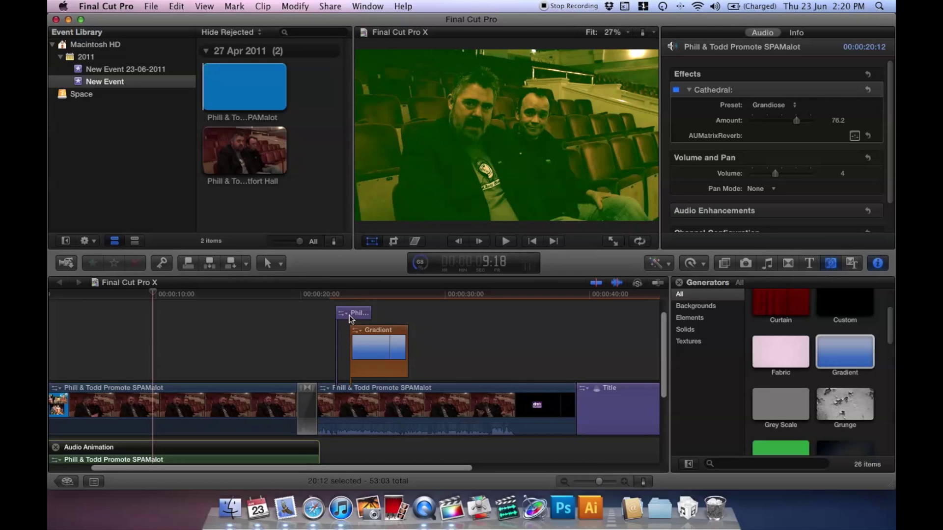
- Select the second SPAMalot clip, the Gradient and the title clip, and make a New Compound Clip
click(441, 389)
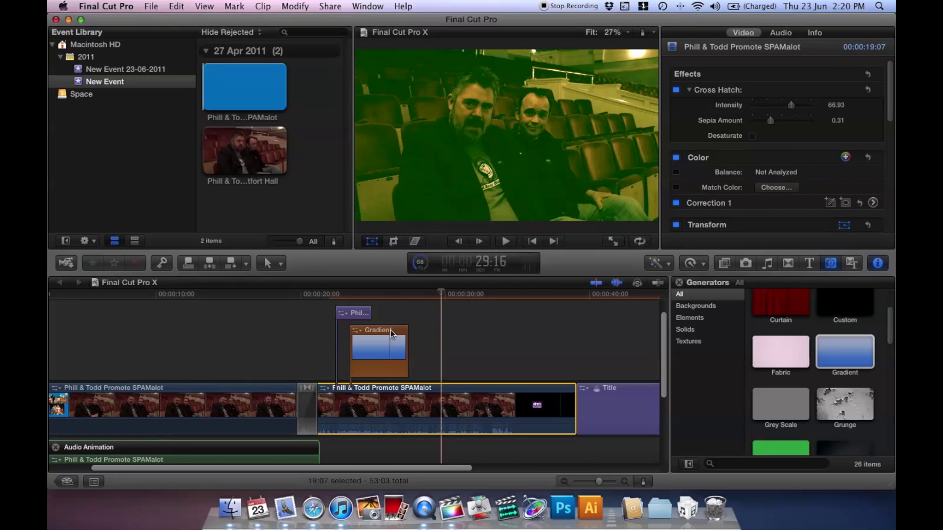
super+click(358, 316)
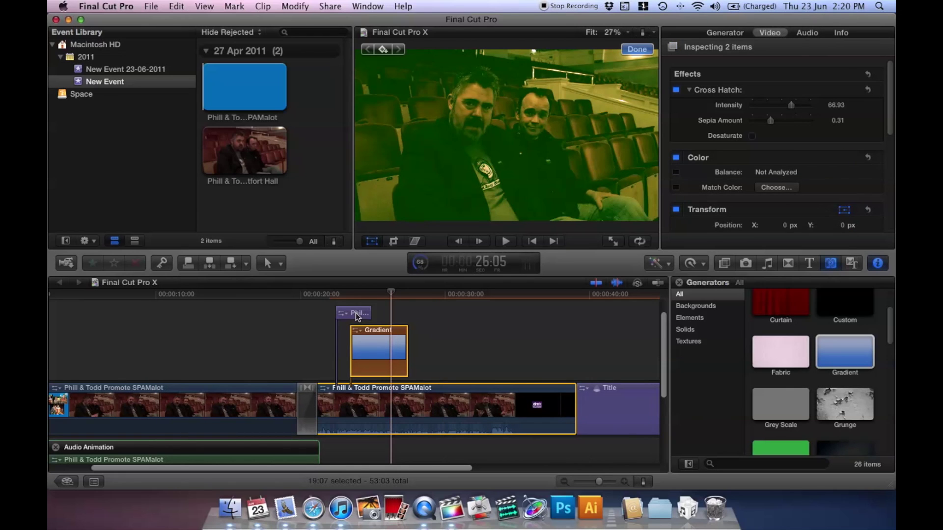
super+click(357, 314)
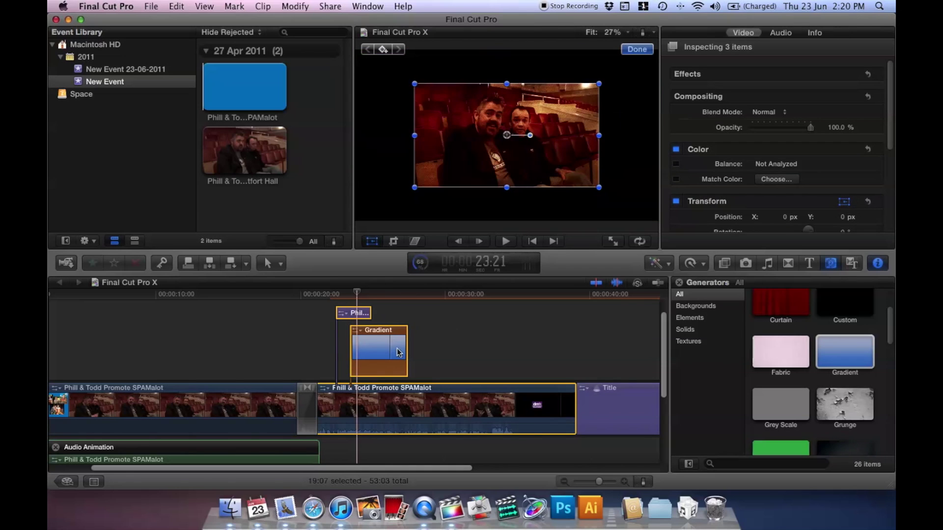
right_click(396, 348)
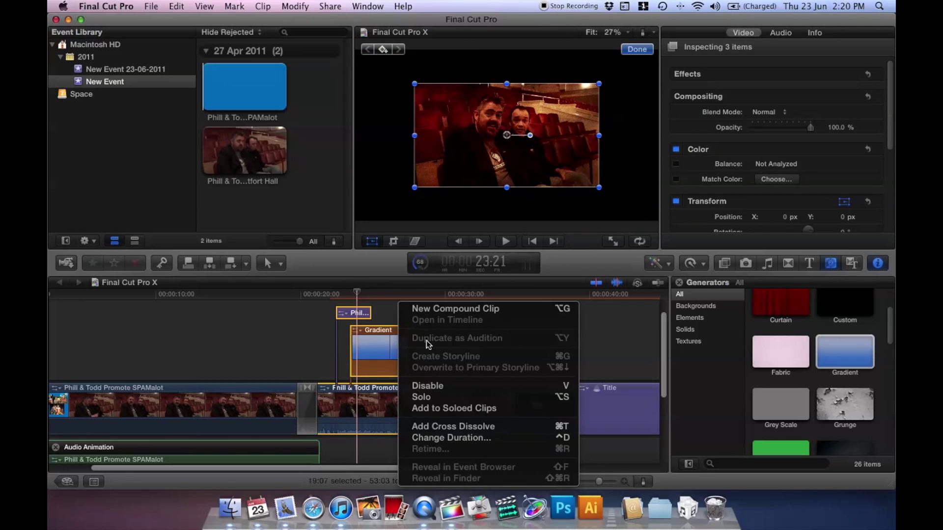
click(436, 308)
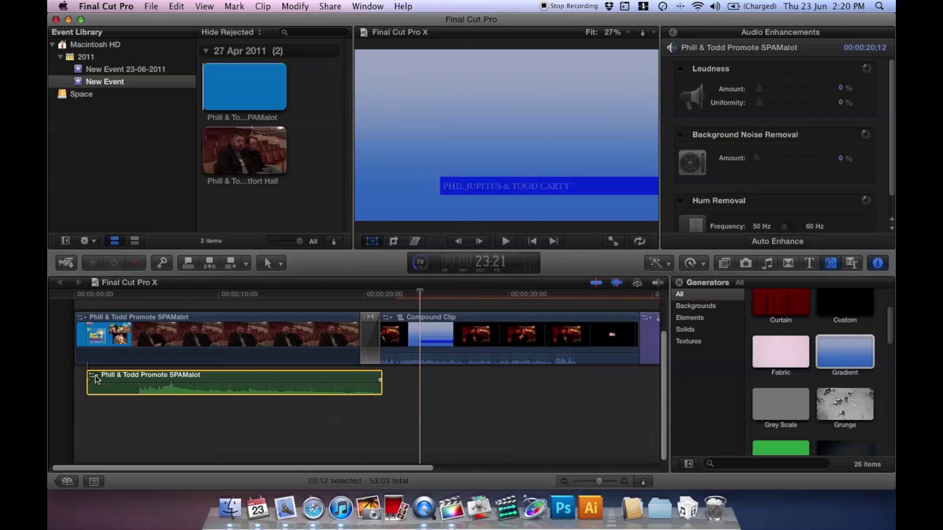
- Show Loudness, Background Noise Removal and Hum Removal for the Phill & Todd Promote SPAMalot audio clip
click(95, 376)
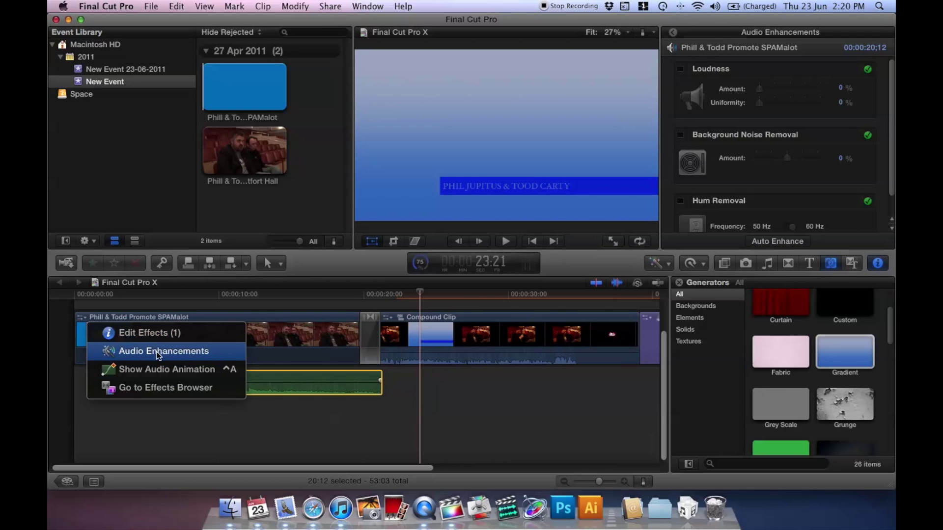
click(768, 181)
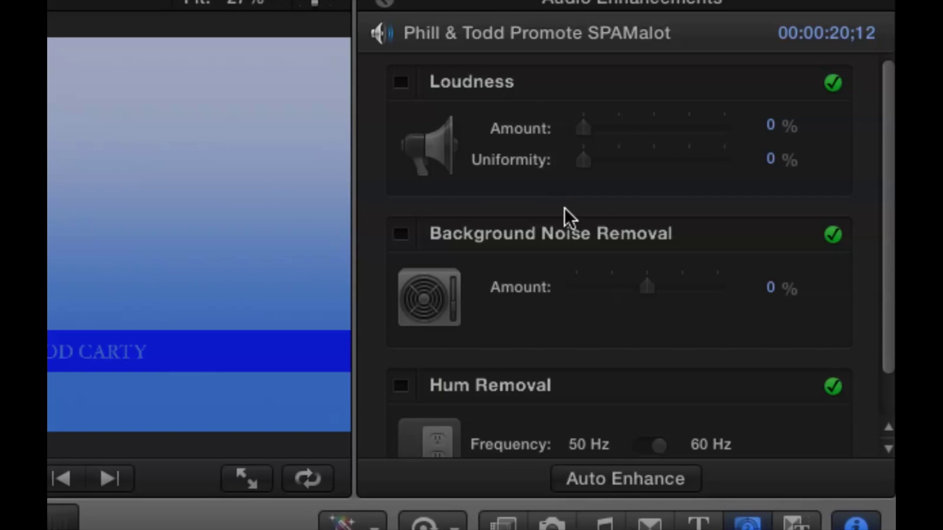
scroll(603, 214, down, 3)
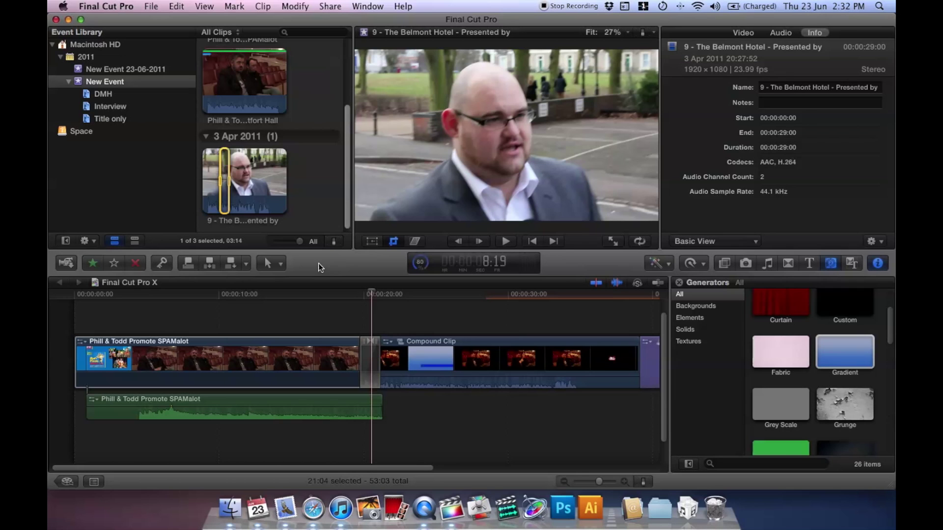
- Open the list of editing tools
click(276, 264)
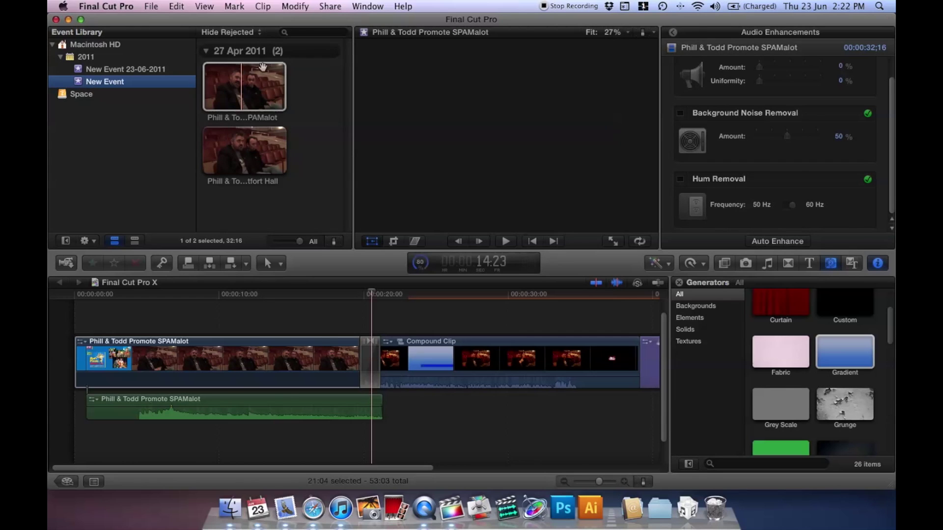
- Enable Show Waveforms in Clip Appearance, then favorite the DeMontfort Hall clip with F
click(263, 66)
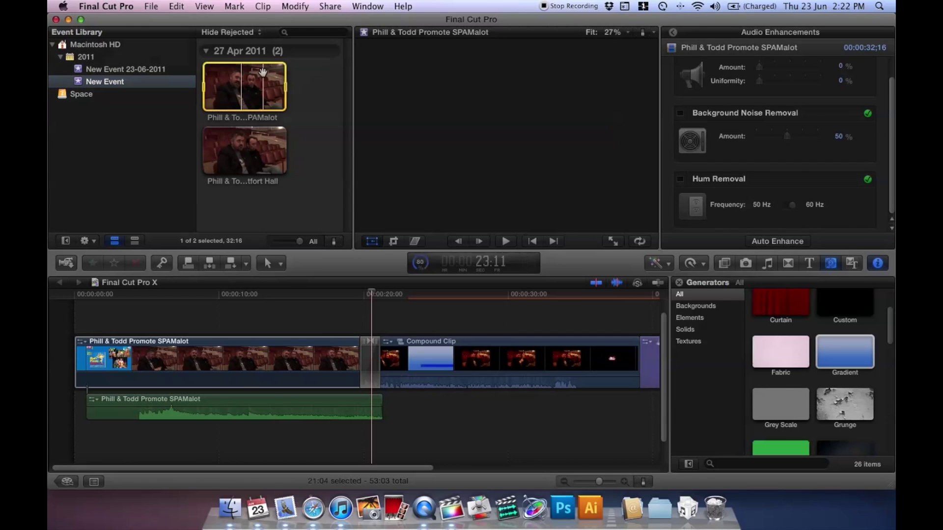
click(336, 243)
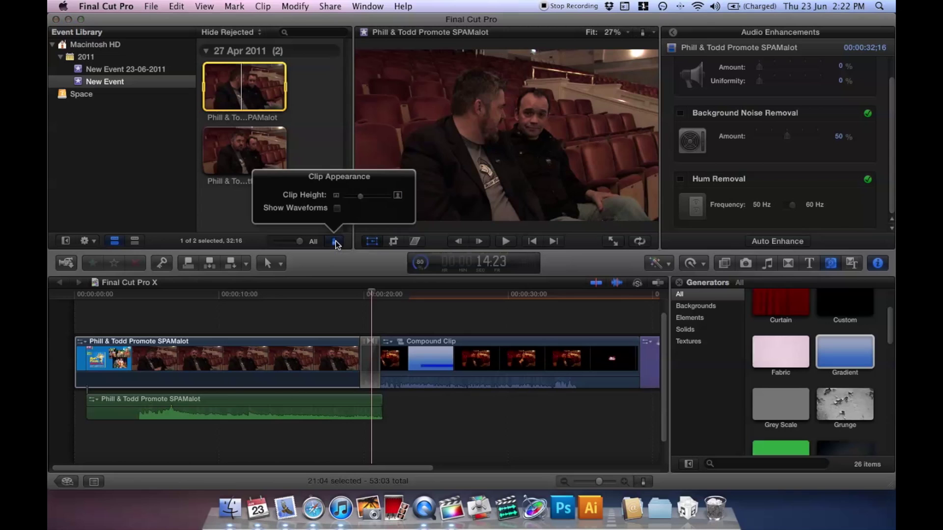
click(337, 209)
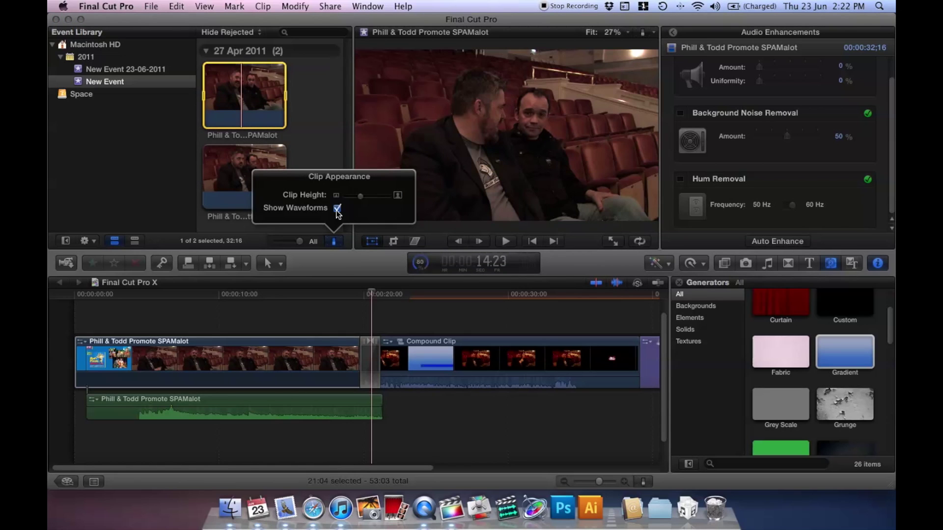
click(245, 174)
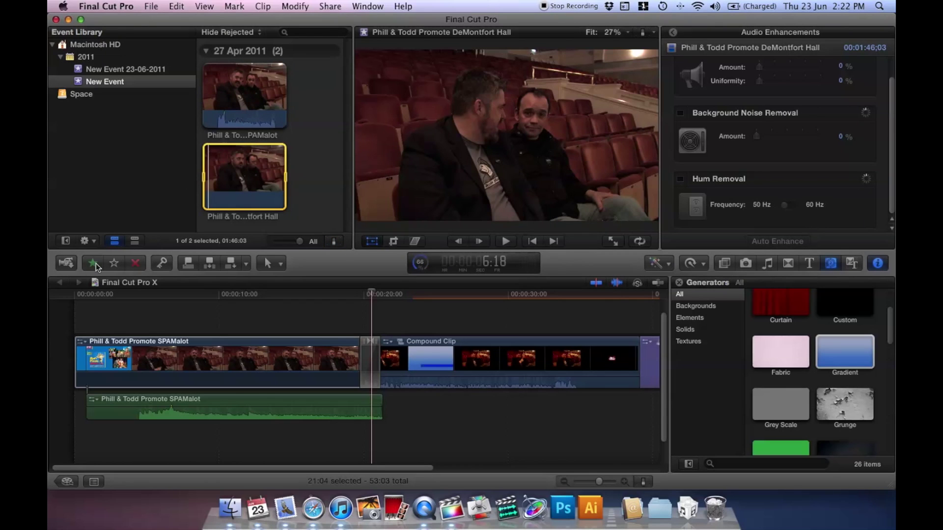
key(f)
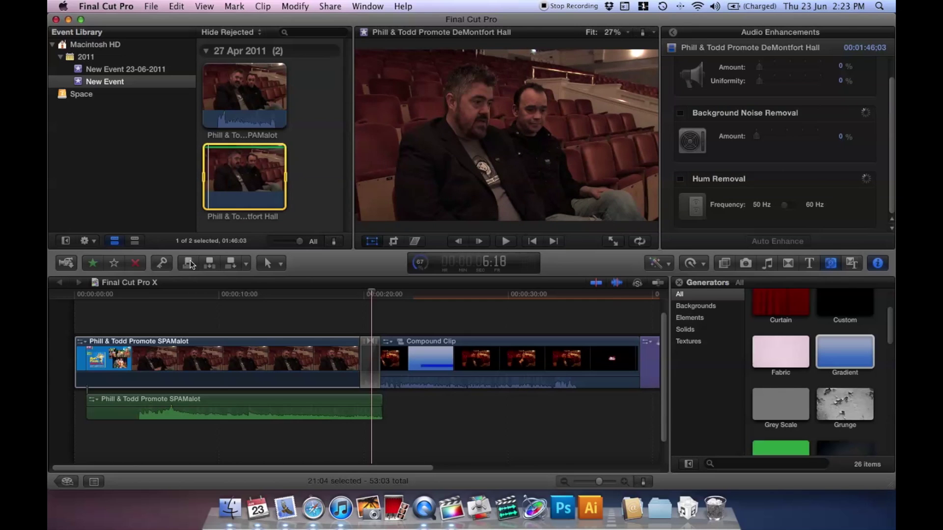
- Add the keyword 'Interview' to the SPAMalot clip with the Keyword Editor
click(236, 91)
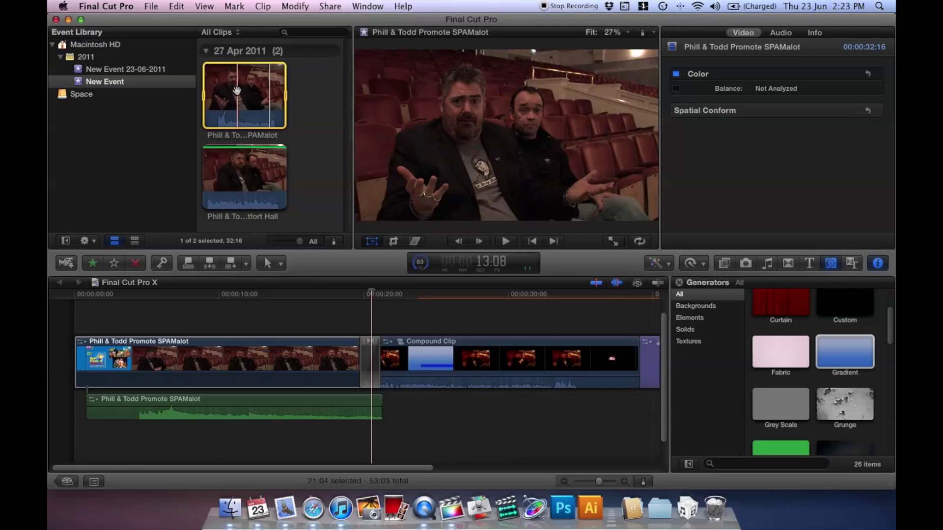
key(super+k)
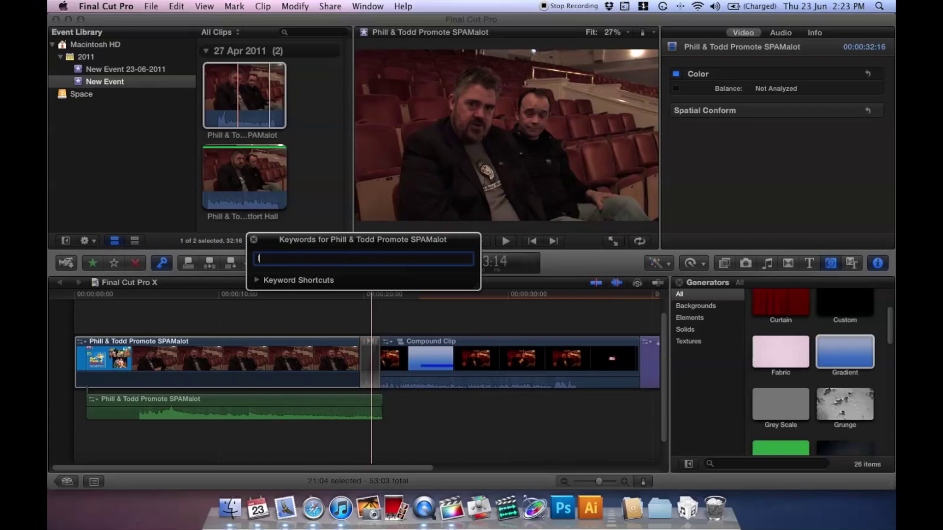
text(Interview)
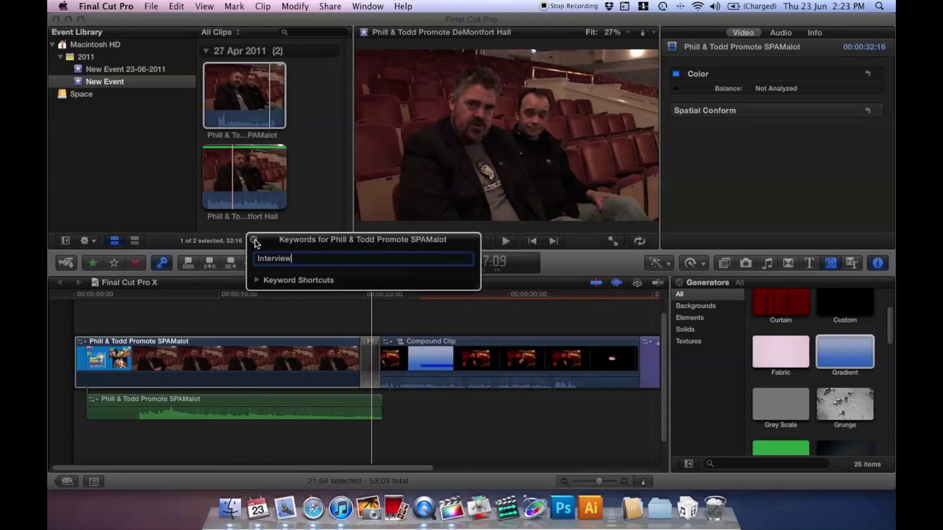
key(Return)
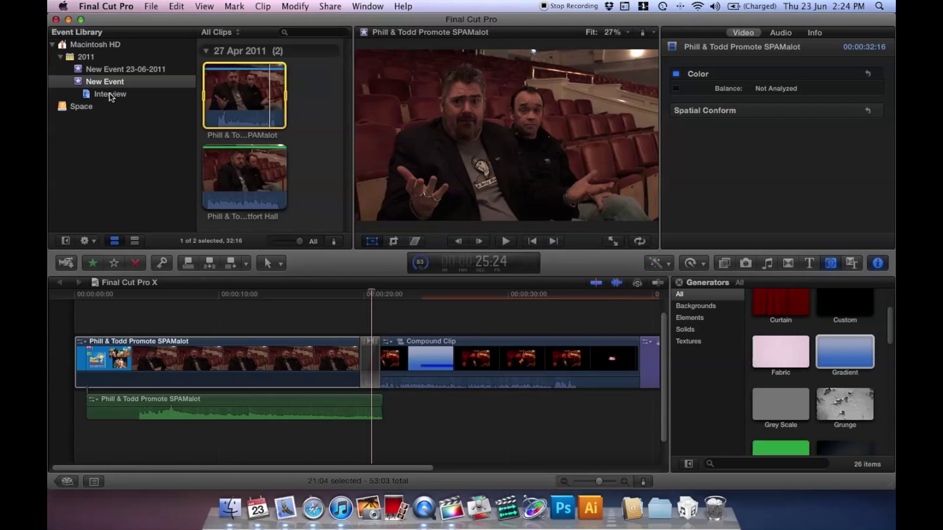
- After checking the Interview collection, tag the DeMontfort Hall clip's opening range with keyword 'Title only'
click(110, 97)
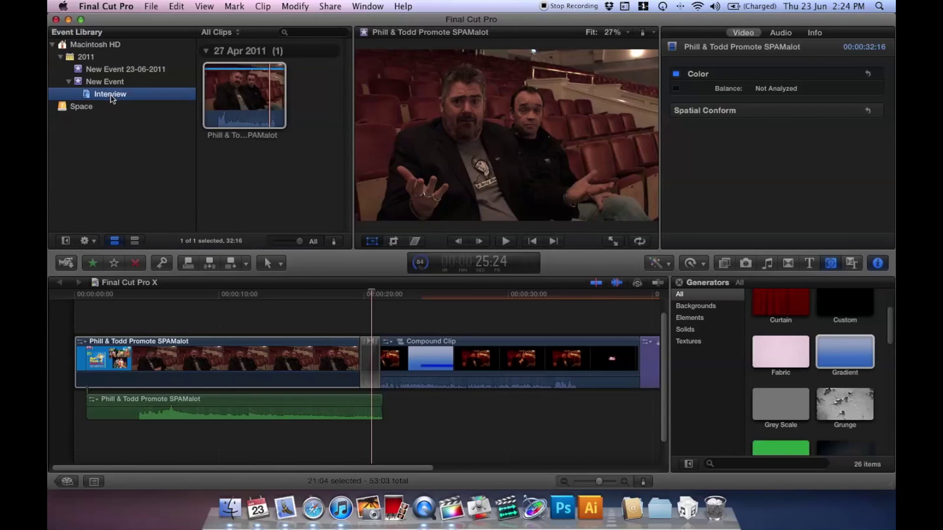
click(243, 100)
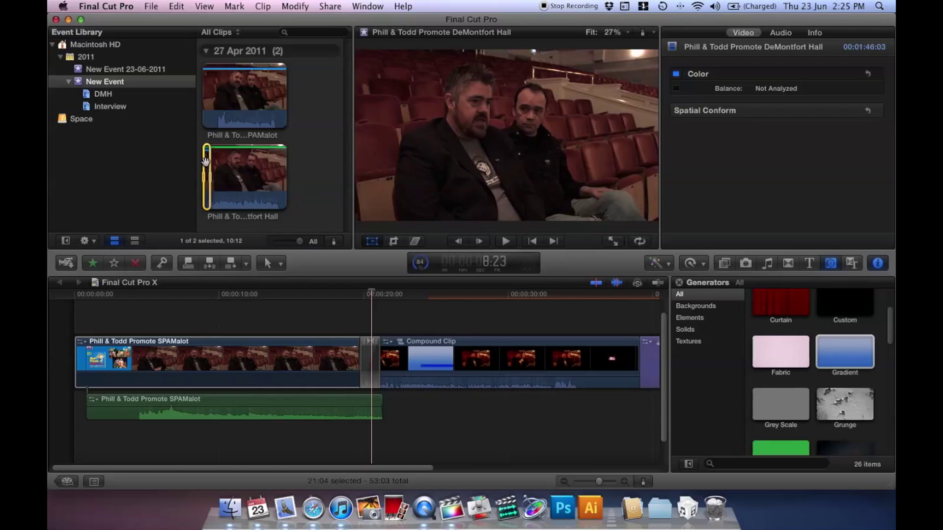
drag(206, 162, 207, 184)
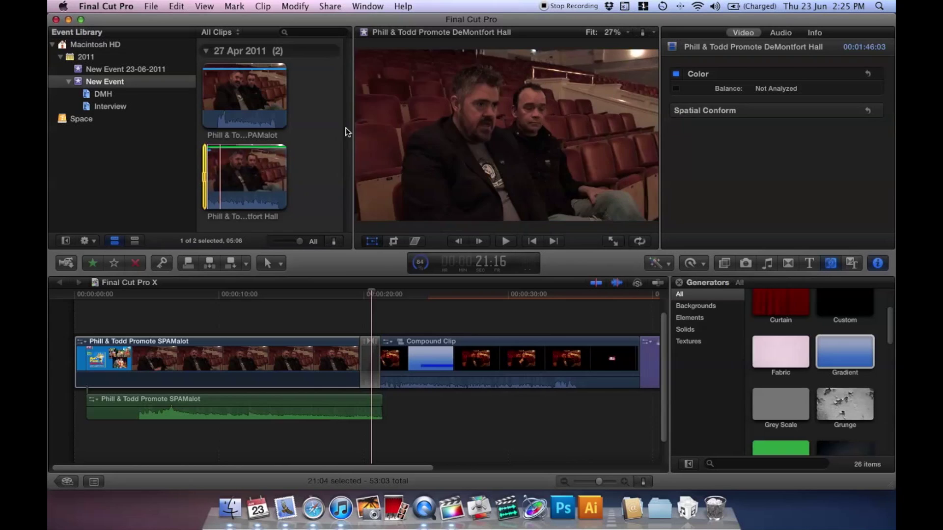
key(super+k)
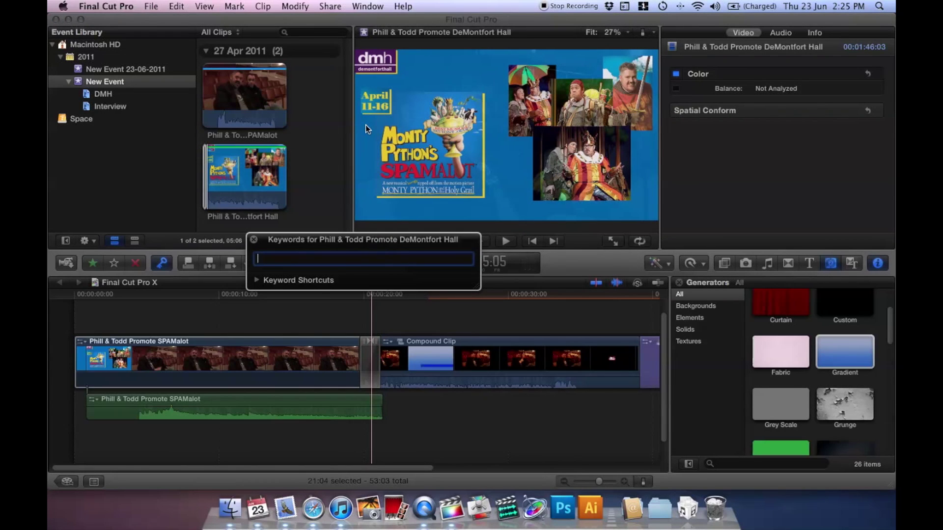
text(Title only)
click(254, 239)
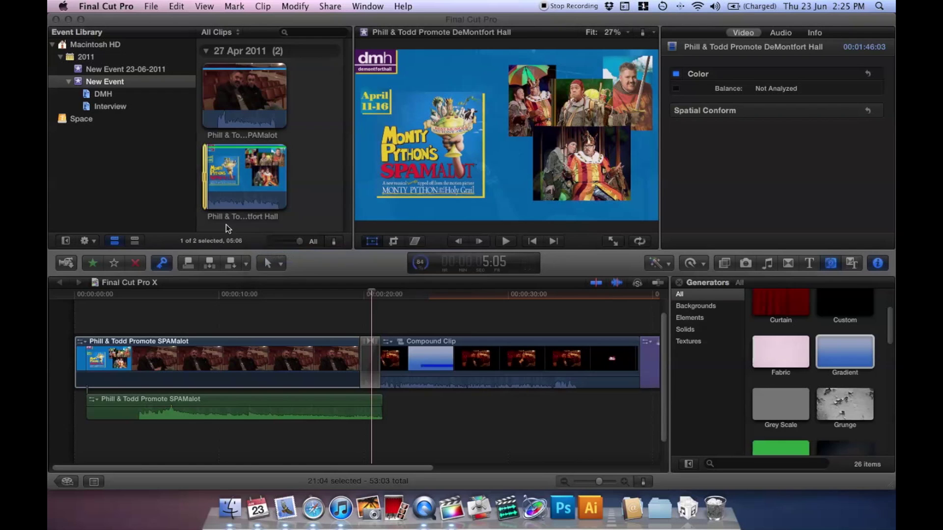
- Show the Title only collection and play its tagged clip
click(114, 122)
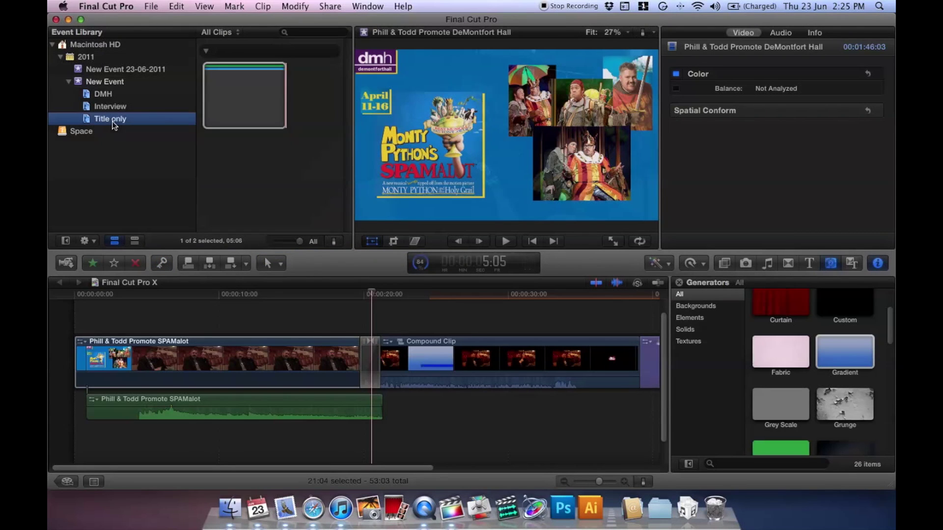
click(240, 93)
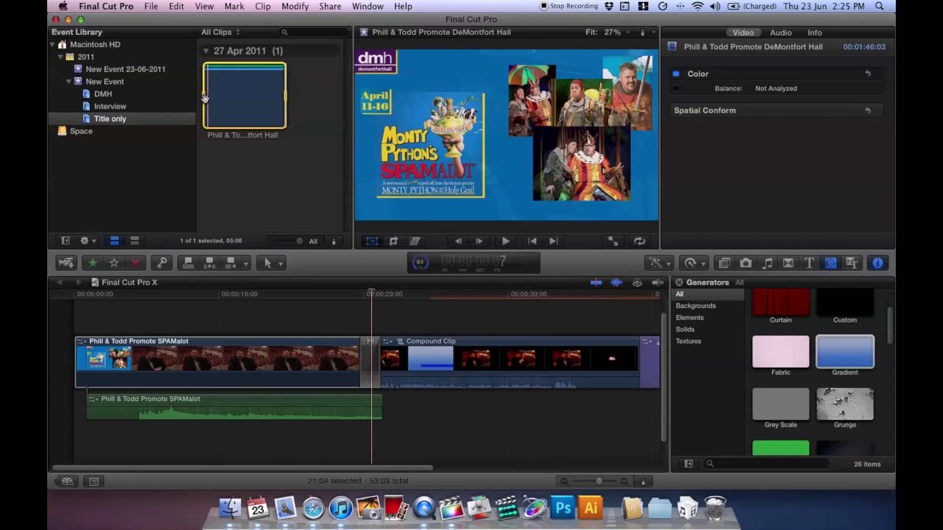
key(space)
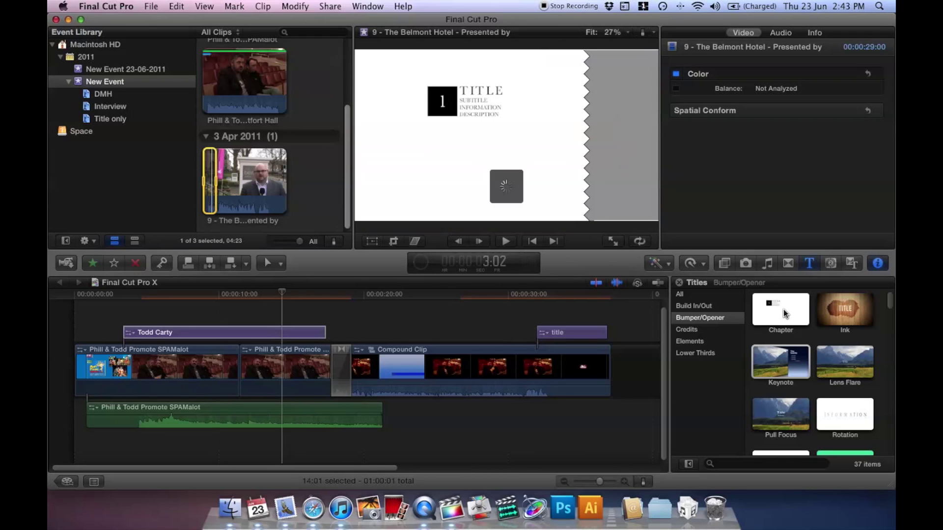
- Scroll through the Bumper/Opener titles and New Event's clips
scroll(785, 336, down, 5)
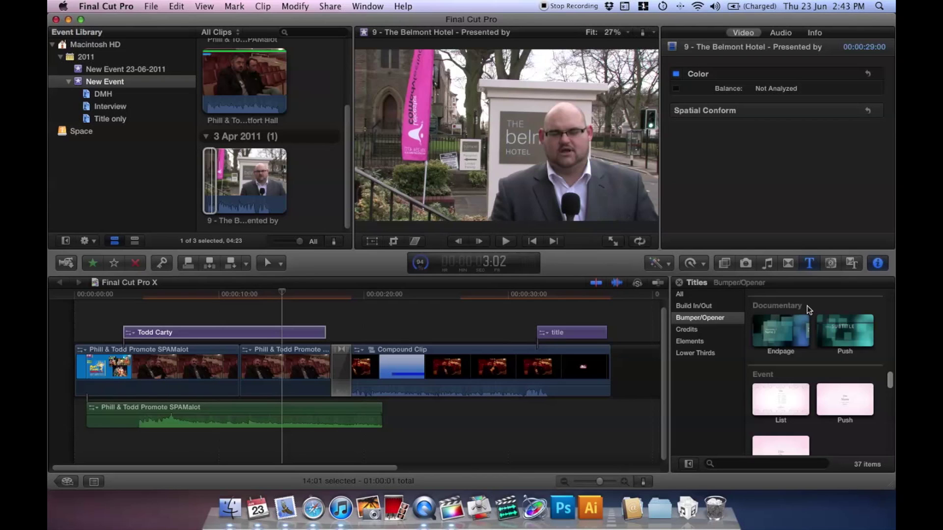
scroll(807, 306, up, 4)
scroll(806, 305, up, 2)
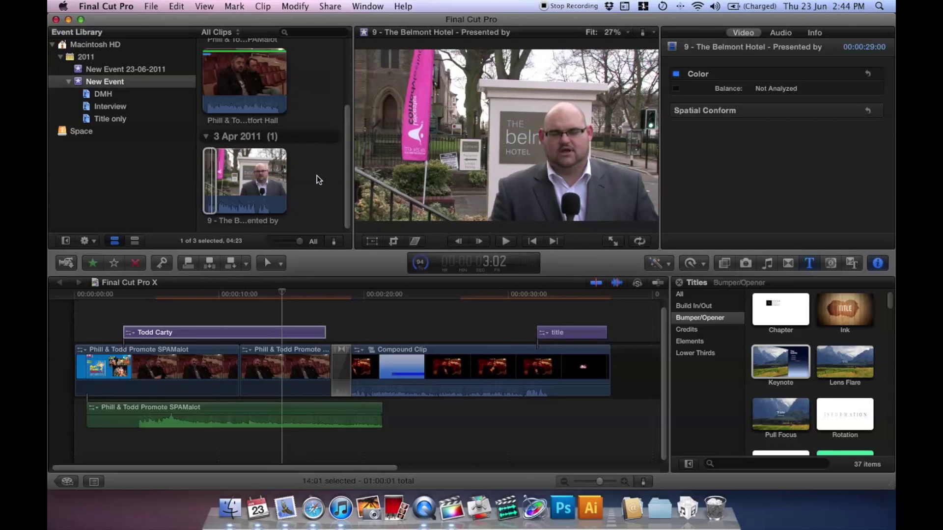
scroll(317, 176, up, 2)
scroll(317, 176, up, 3)
scroll(317, 175, down, 4)
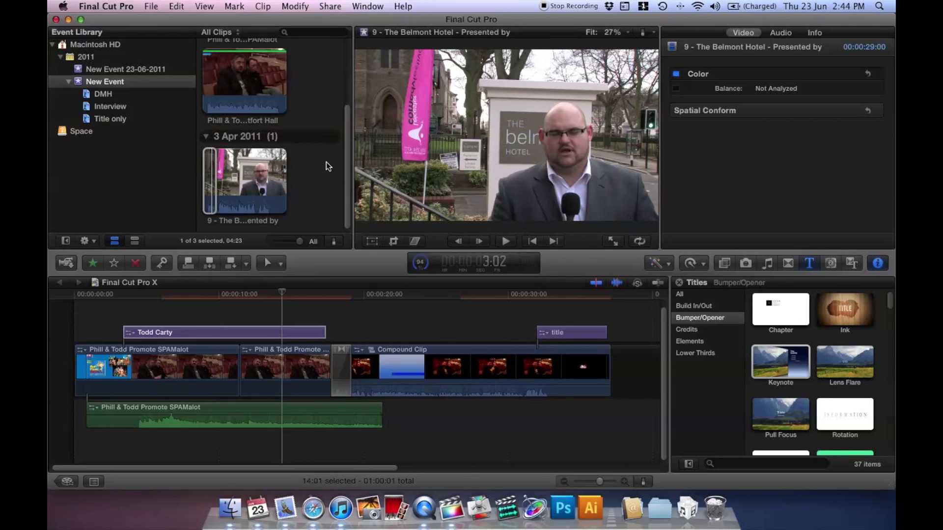